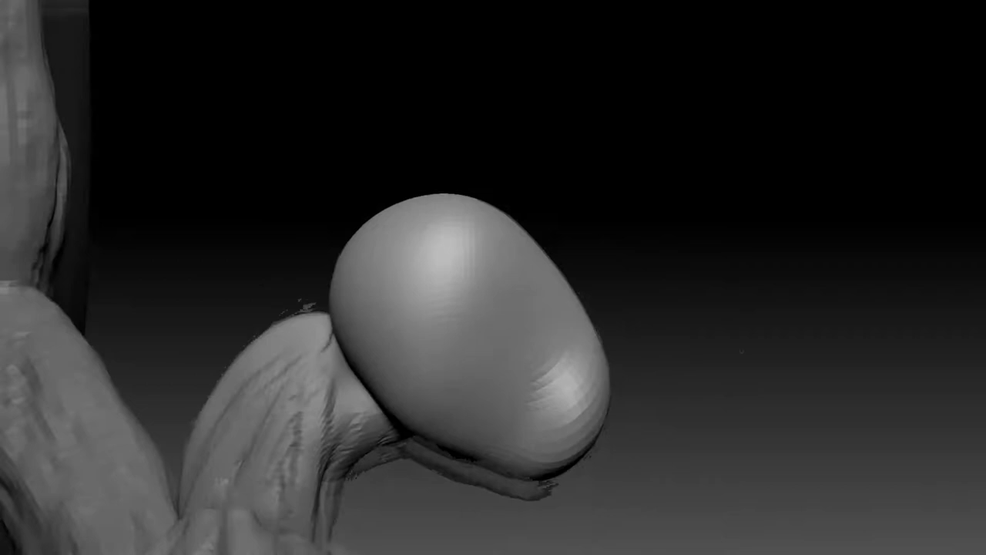
Orbit the view to face the creature's front, showing its arms, clawed hand and wing
left_click_drag(742, 351, 595, 416)
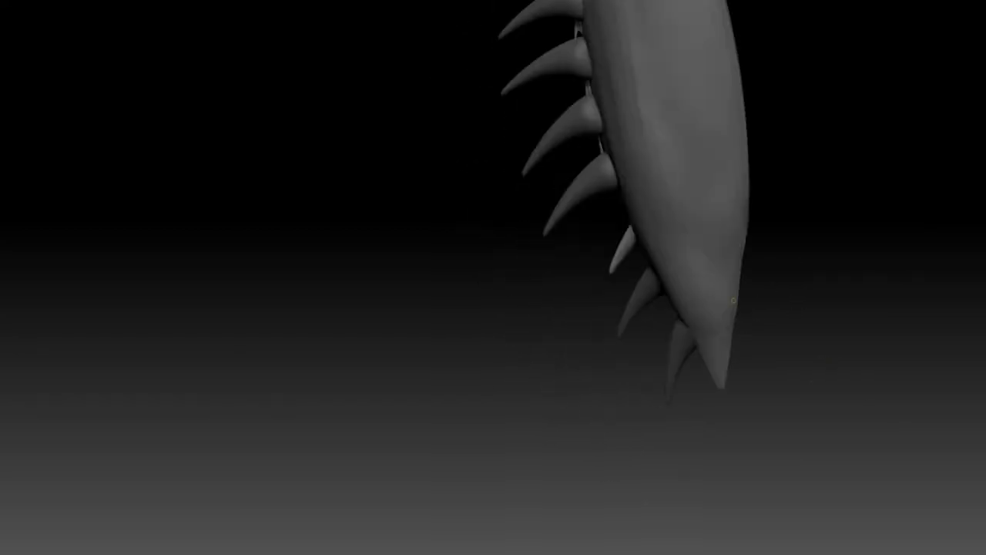
Orbit to a side view of the spiked creature body to review the finished back spikes
left_click_drag(805, 357, 818, 385)
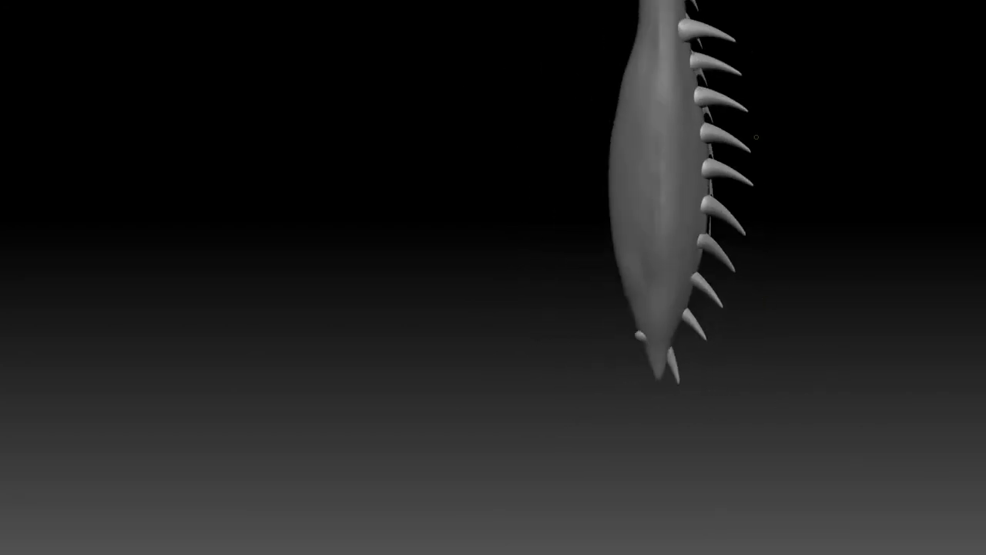